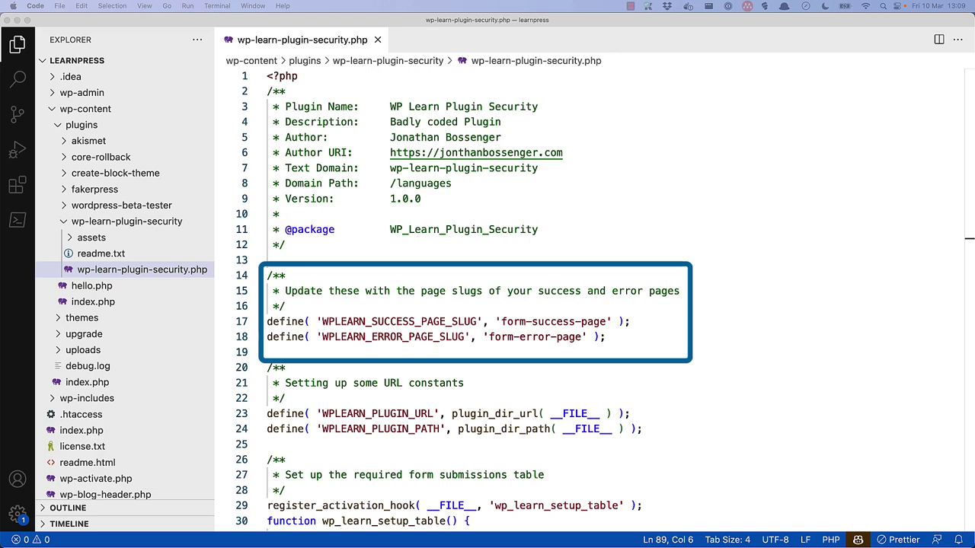
pyautogui.scroll(-8, 487, 304)
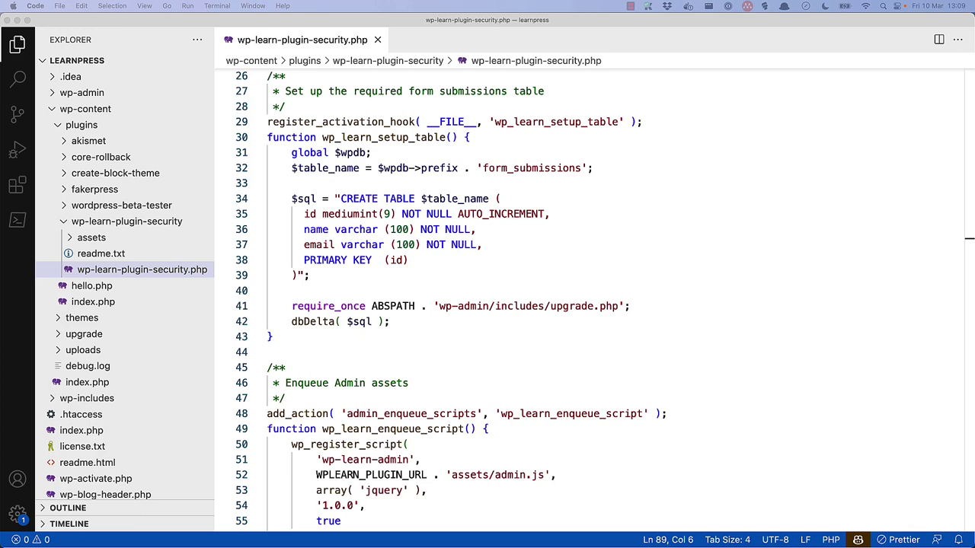
pyautogui.scroll(-6, 952, 484)
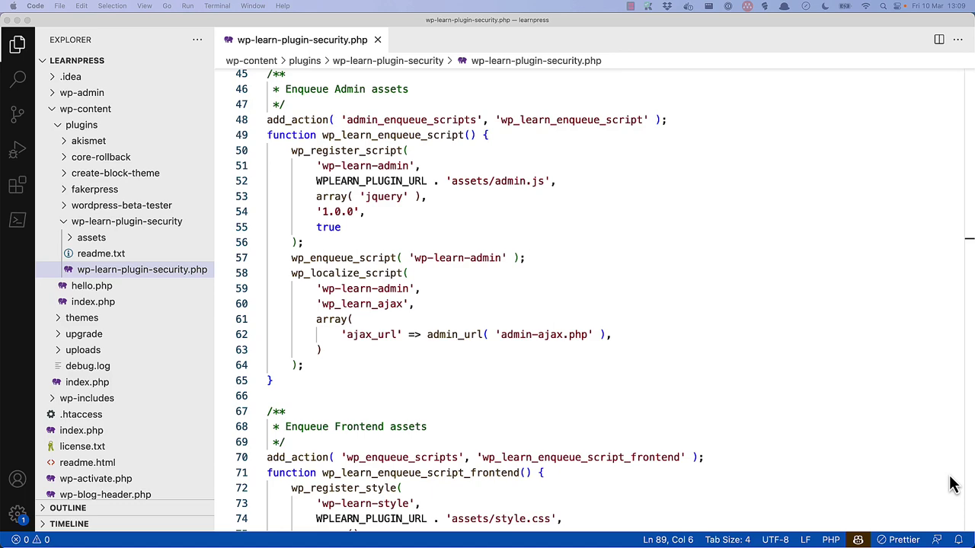
pyautogui.scroll(-10, 952, 484)
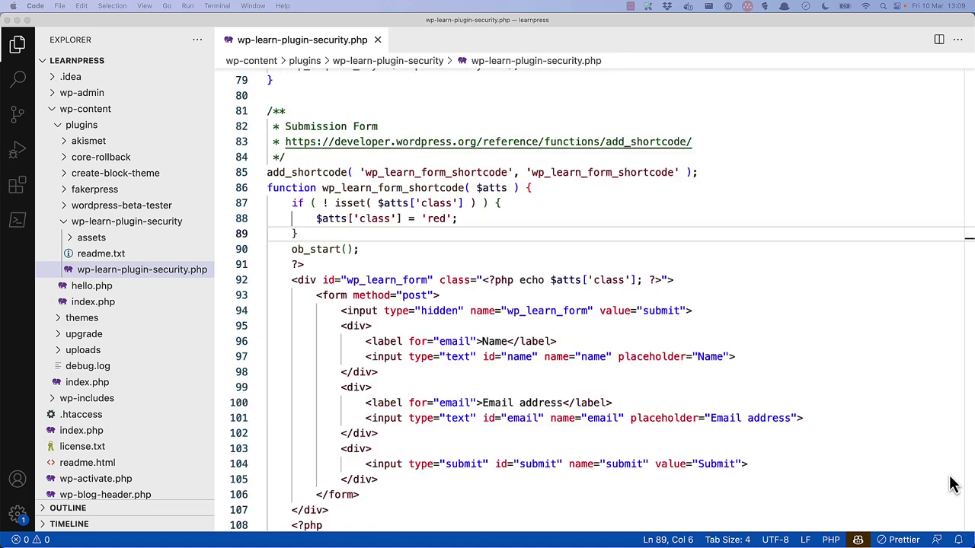
pyautogui.scroll(-10, 952, 484)
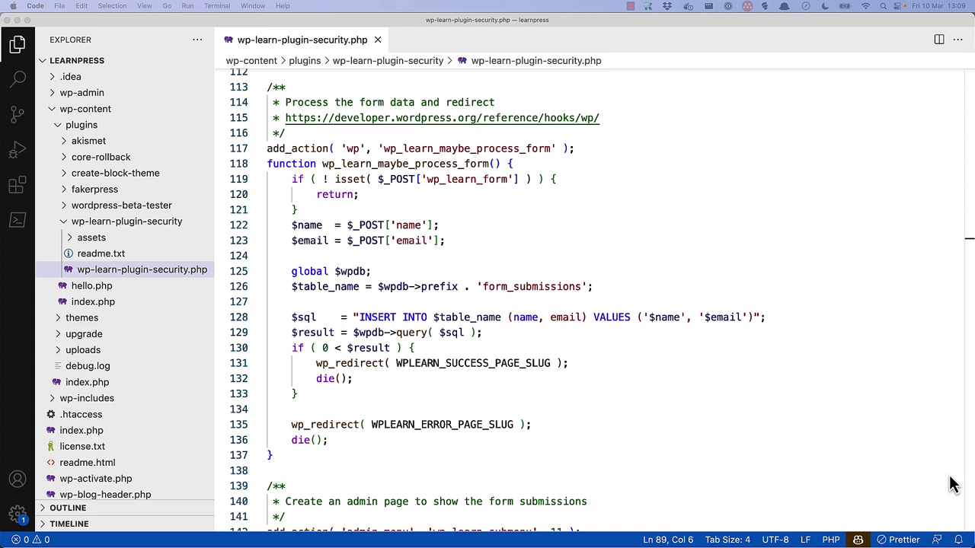
pyautogui.scroll(-8, 951, 484)
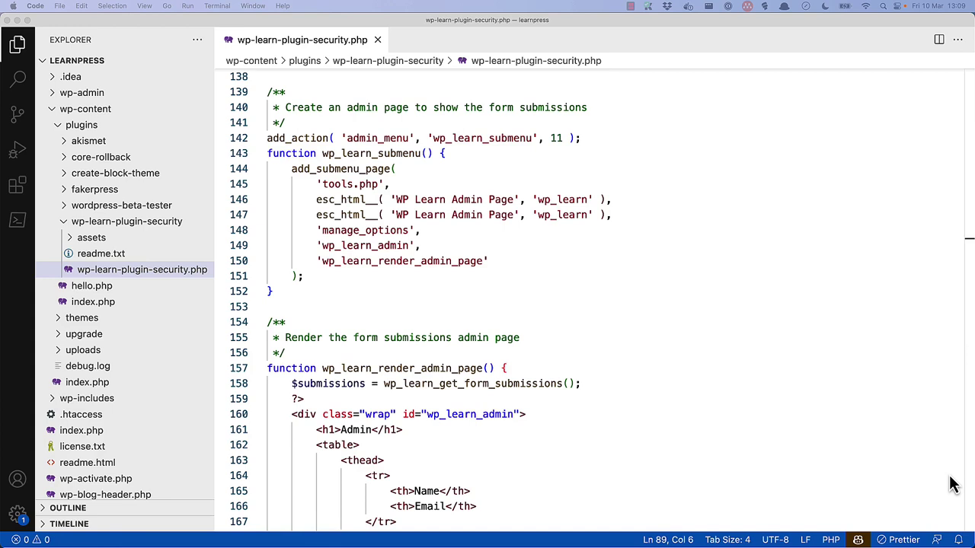
pyautogui.scroll(-5, 951, 484)
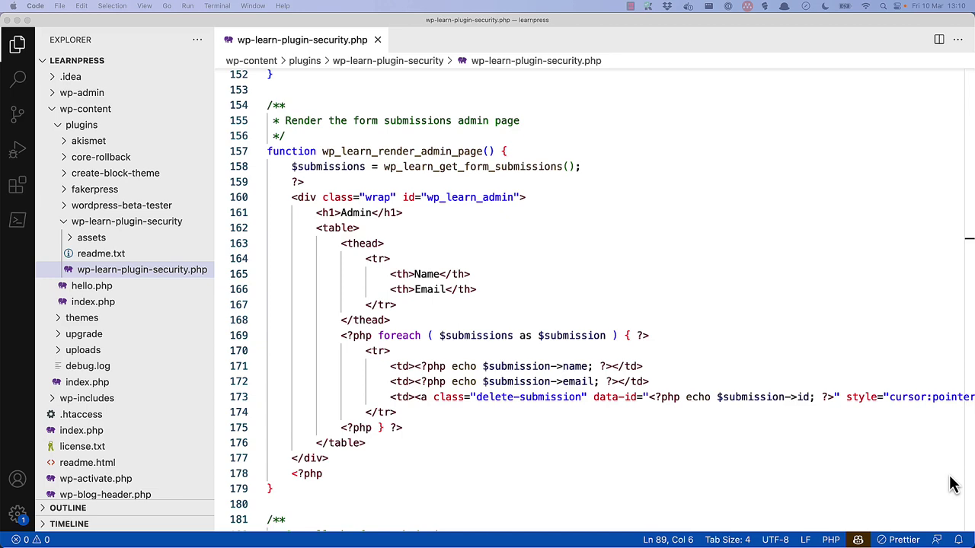
pyautogui.scroll(-10, 952, 485)
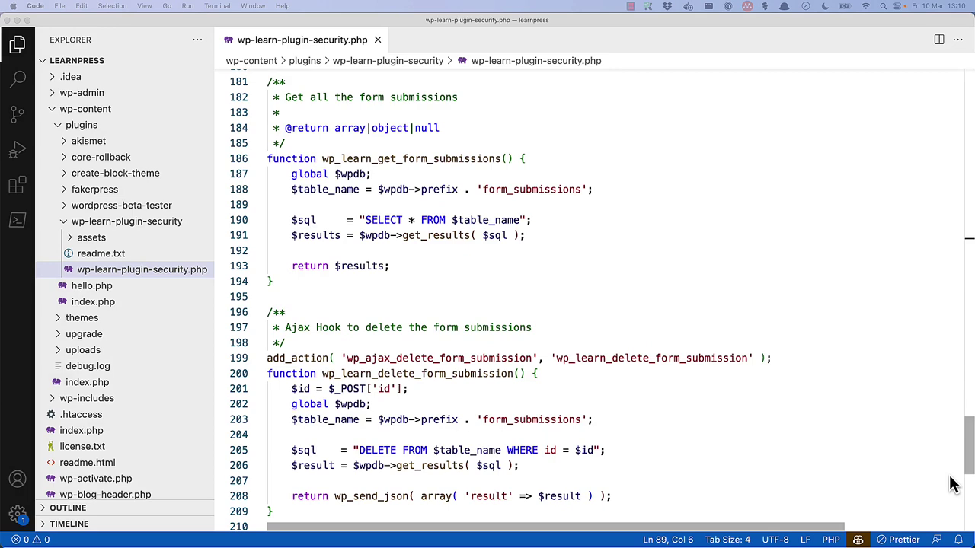
pyautogui.scroll(-2, 952, 485)
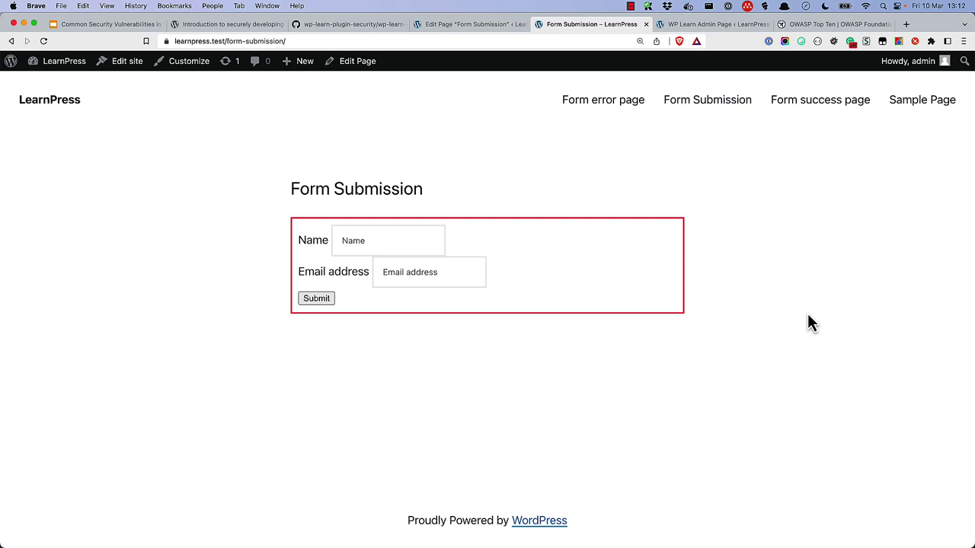
pyautogui.click(386, 240)
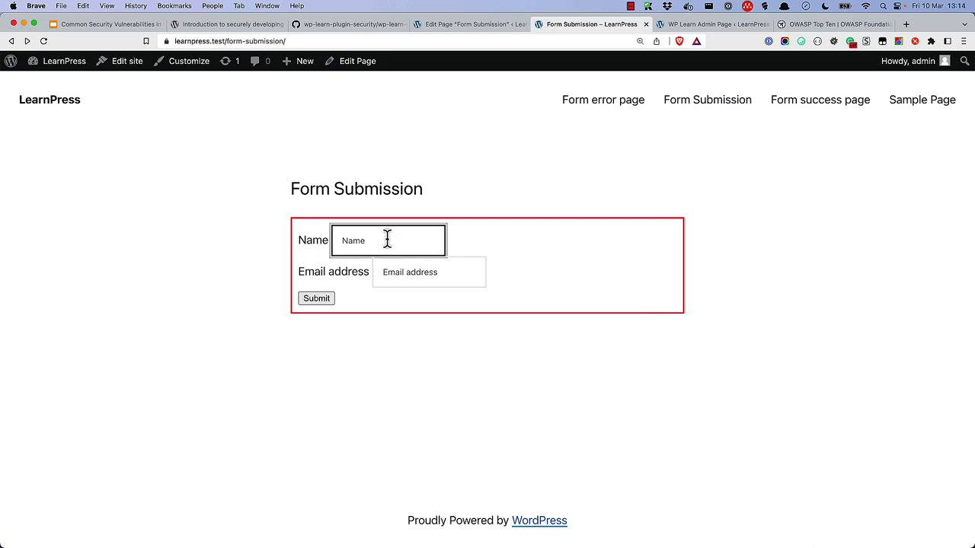
pyautogui.write('john')
pyautogui.press('Tab')
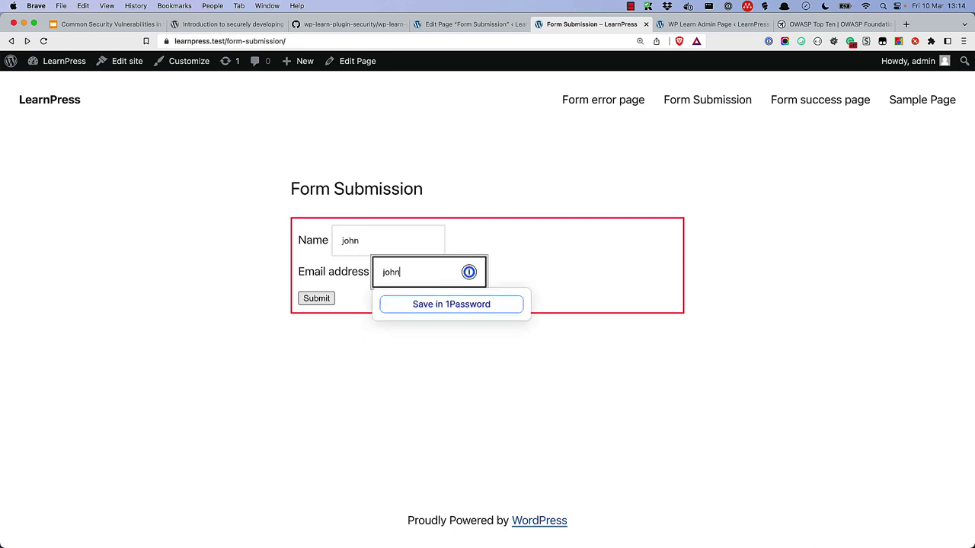
pyautogui.click(313, 303)
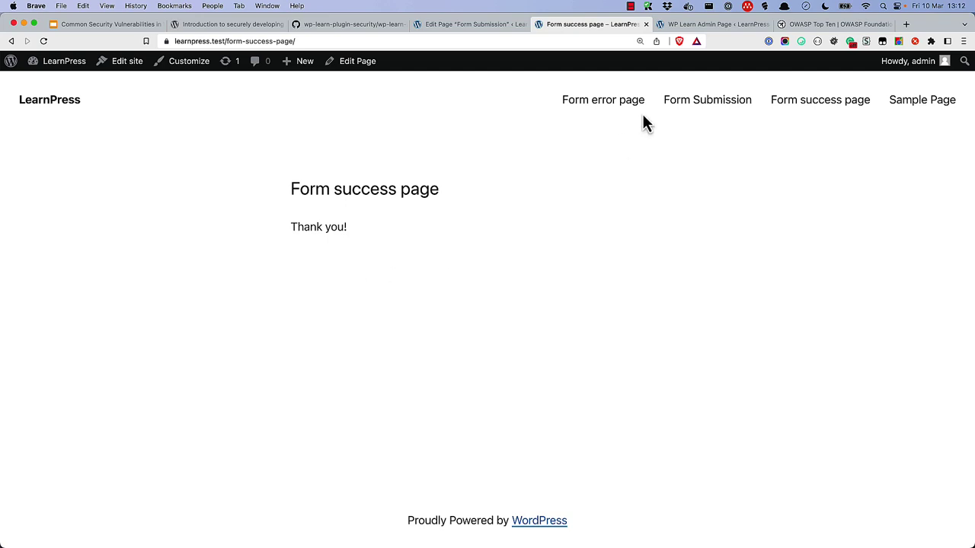
# Confirm the John submission appears on the WP Learn Admin Page, then delete it
pyautogui.click(712, 24)
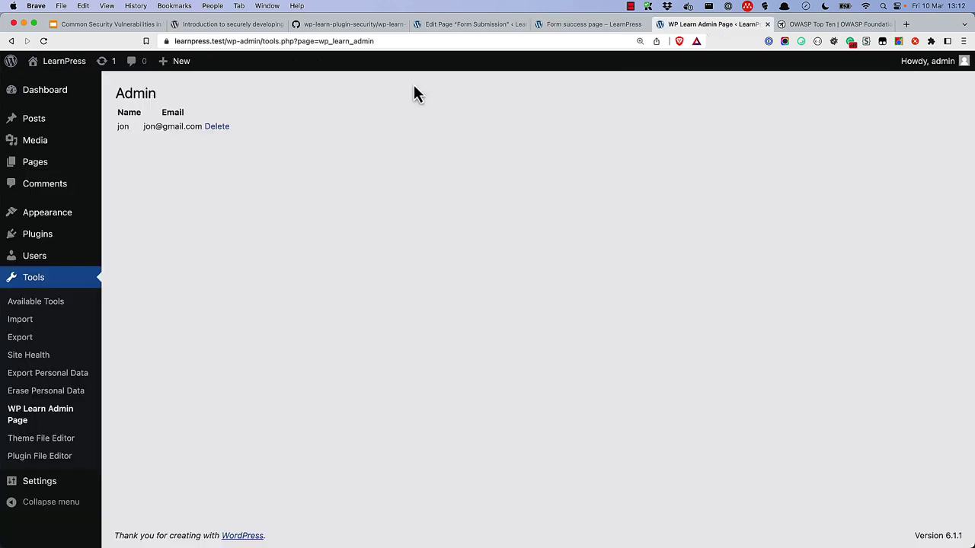
pyautogui.click(44, 42)
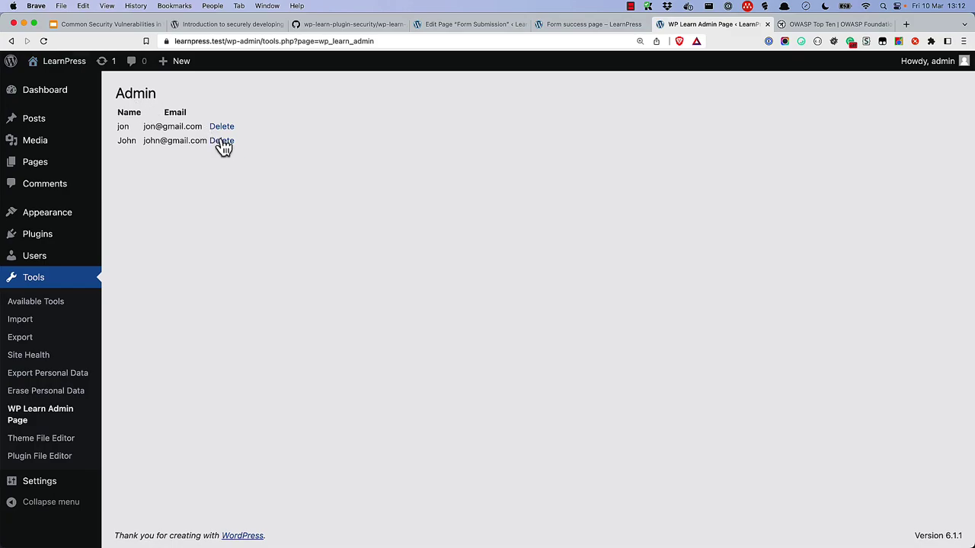
pyautogui.click(222, 141)
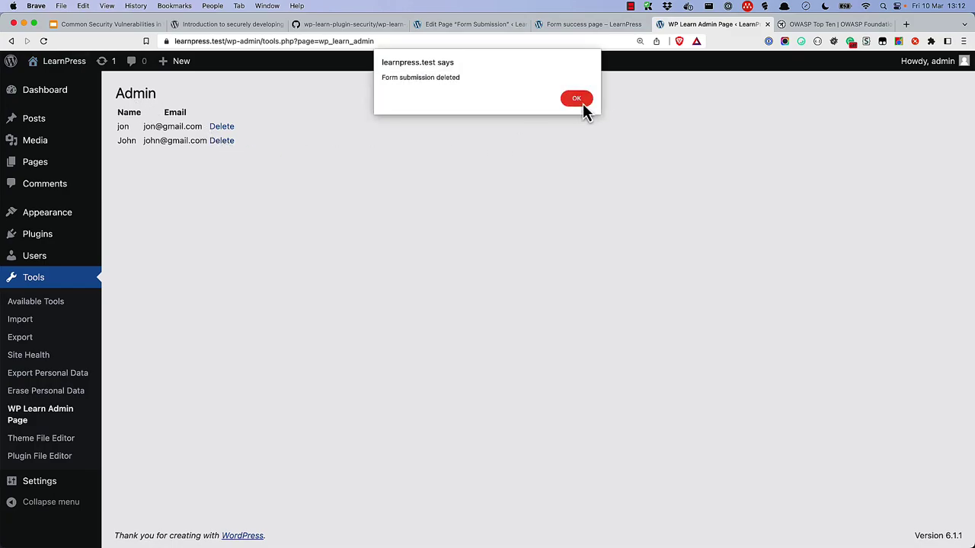
pyautogui.click(582, 102)
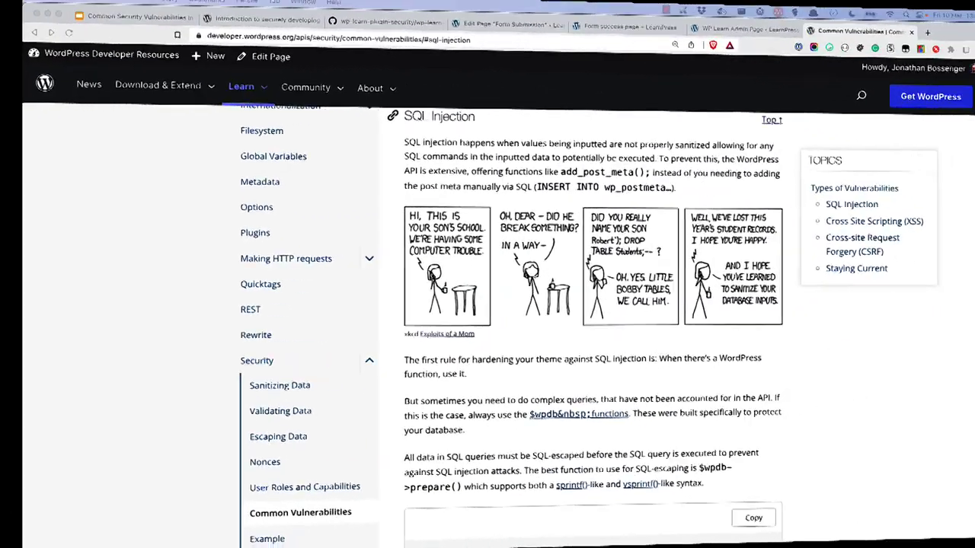